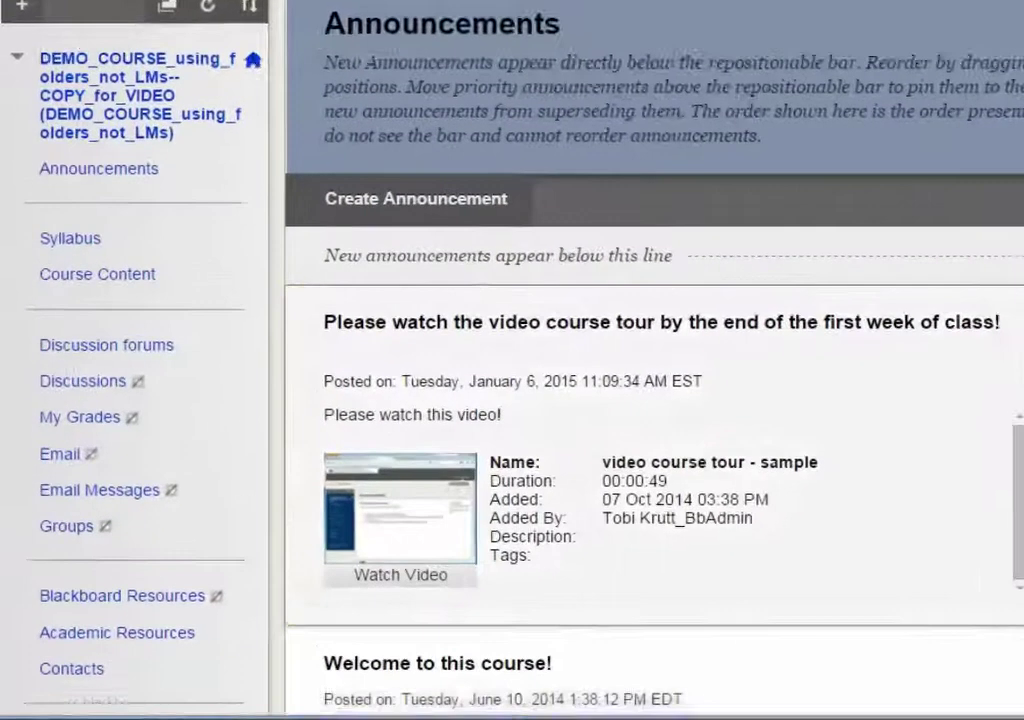
Permanently delete the Discussion forums menu item from the course menu
scroll(512, 360, down, 2)
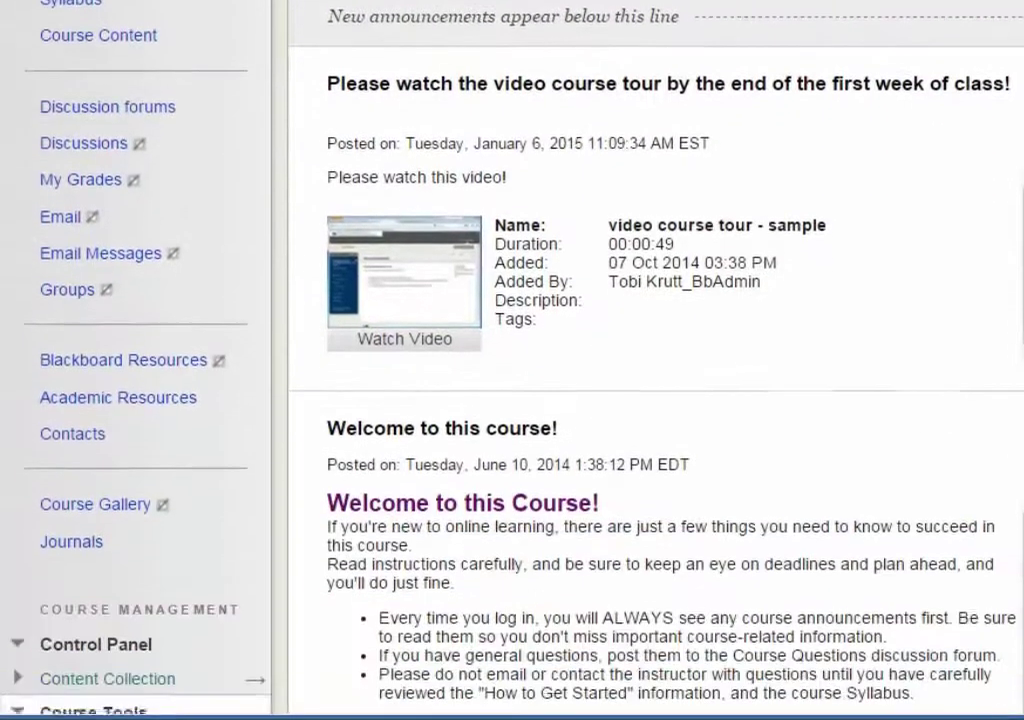
scroll(512, 360, up, 1)
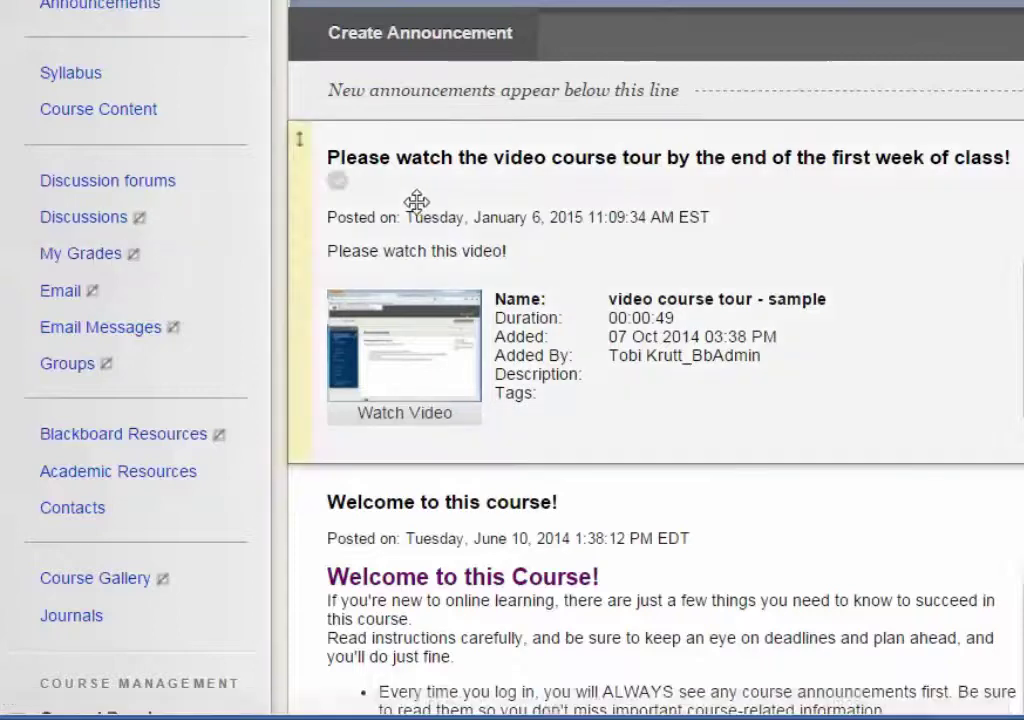
click(103, 184)
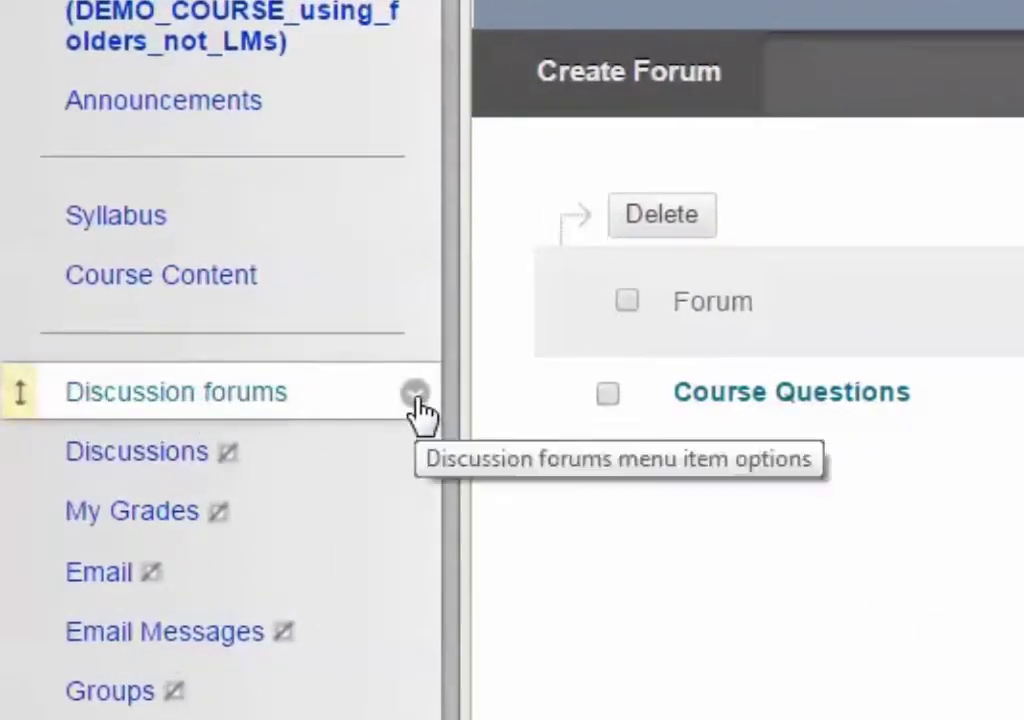
click(416, 400)
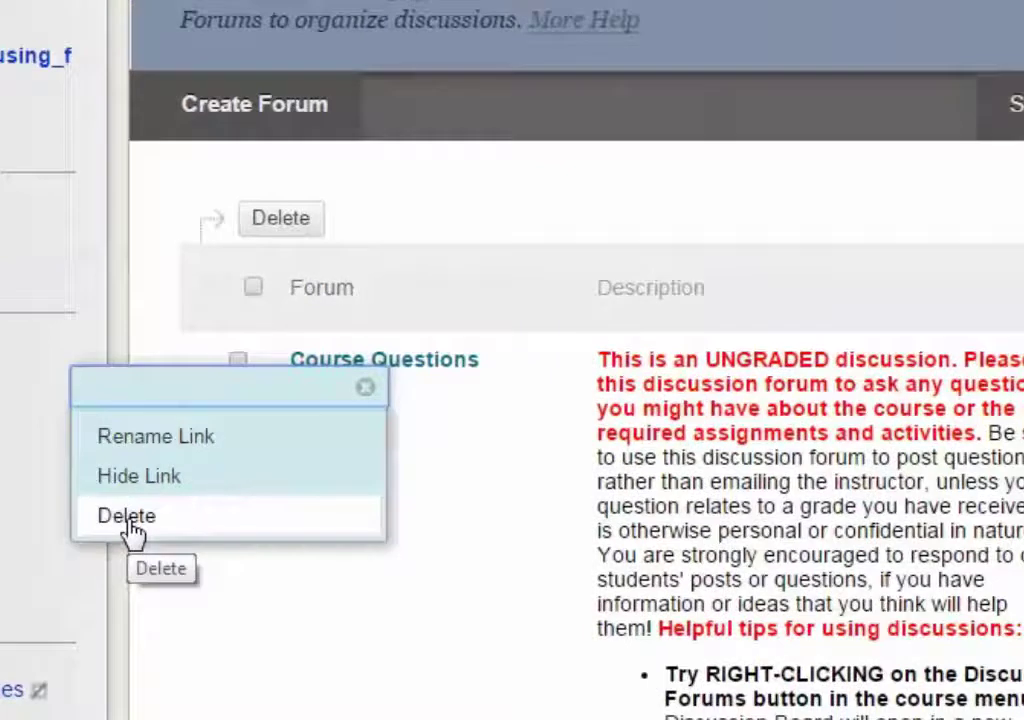
click(128, 518)
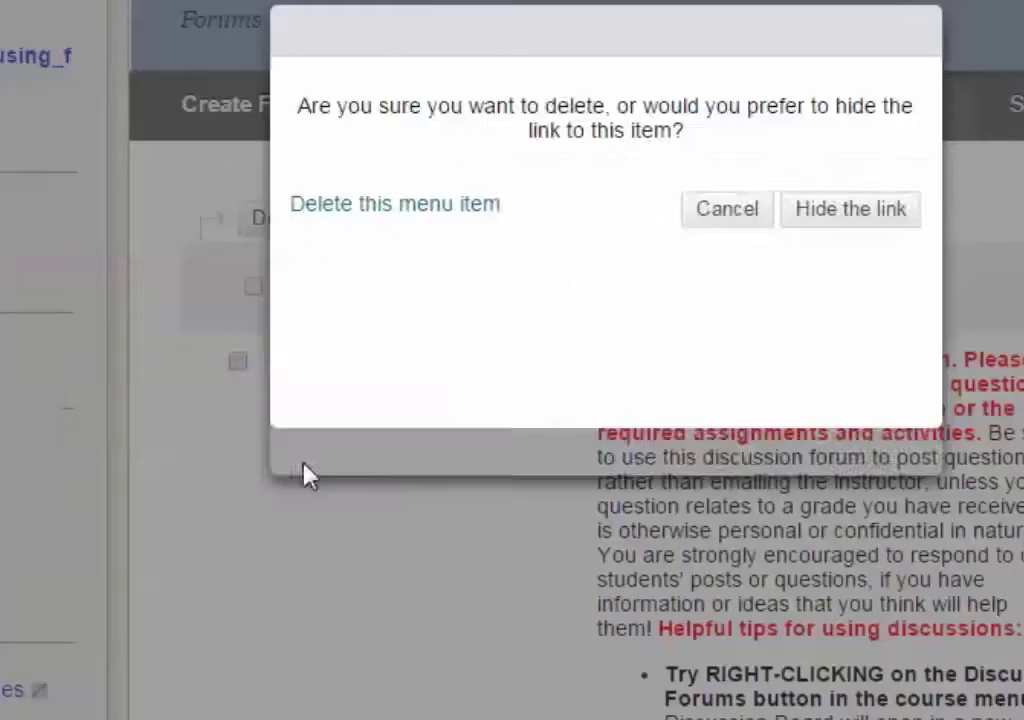
click(446, 209)
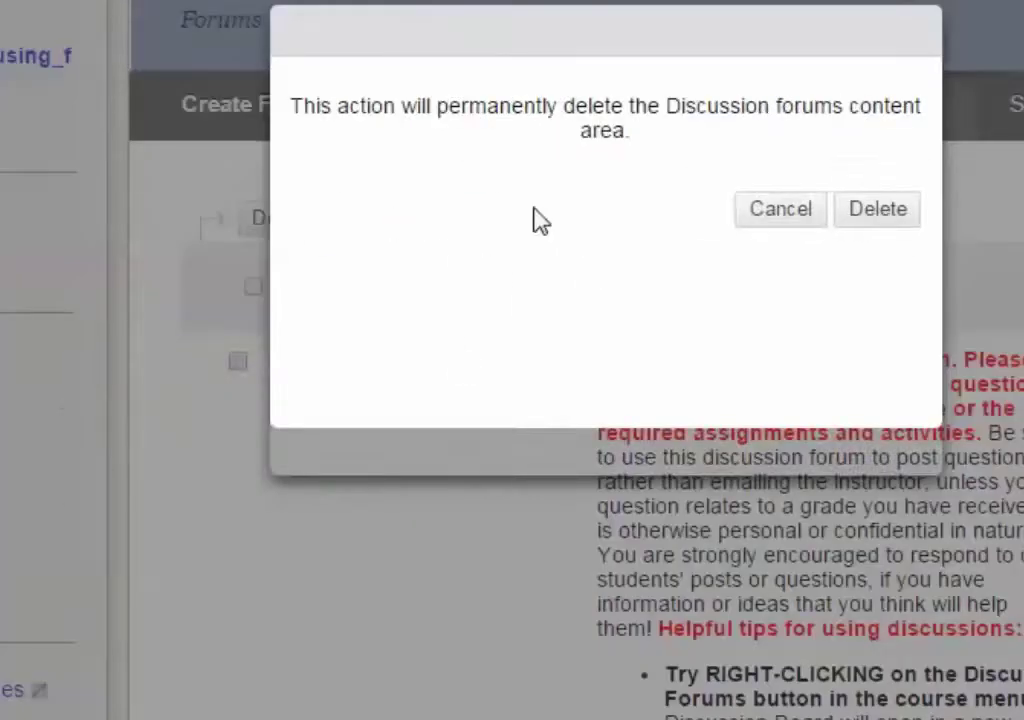
click(880, 212)
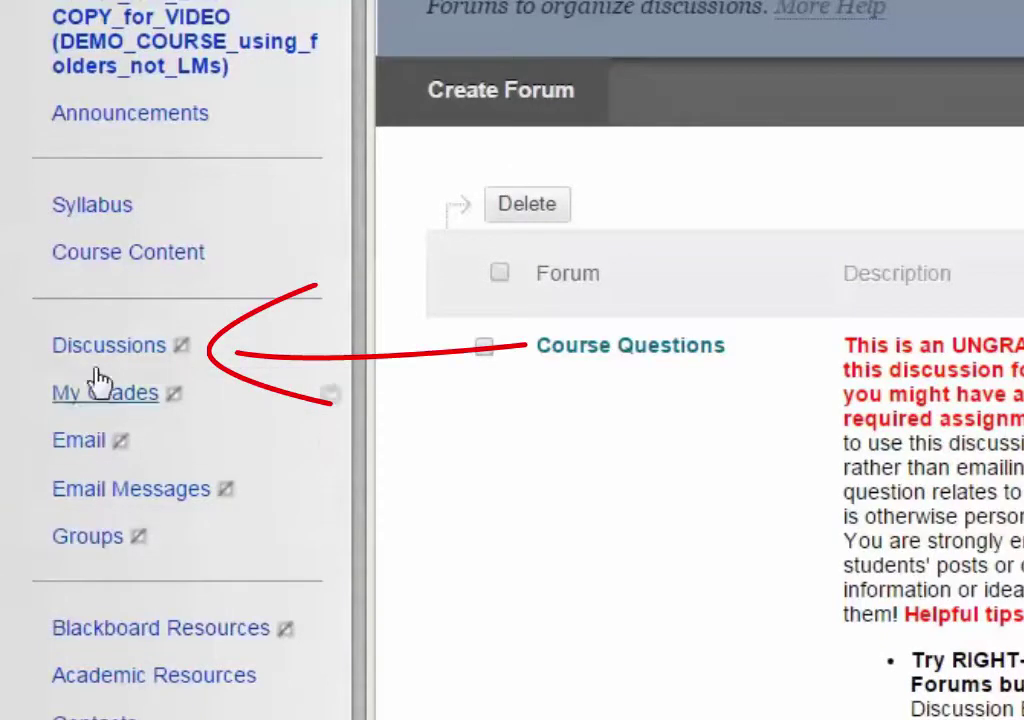
mouse_move(82, 350)
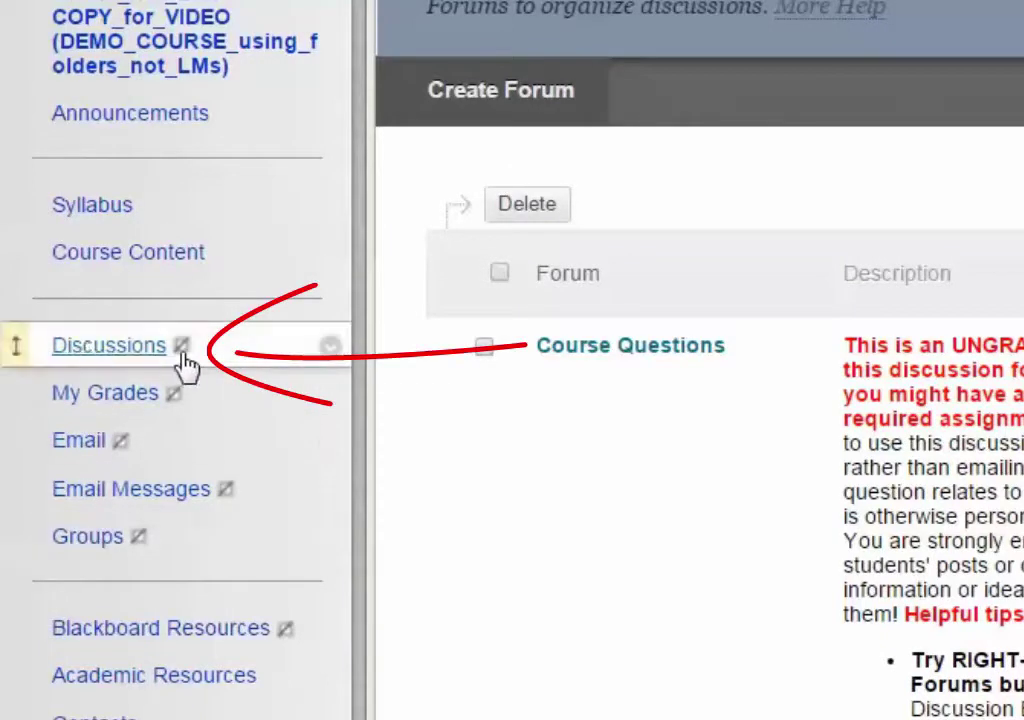
mouse_move(183, 350)
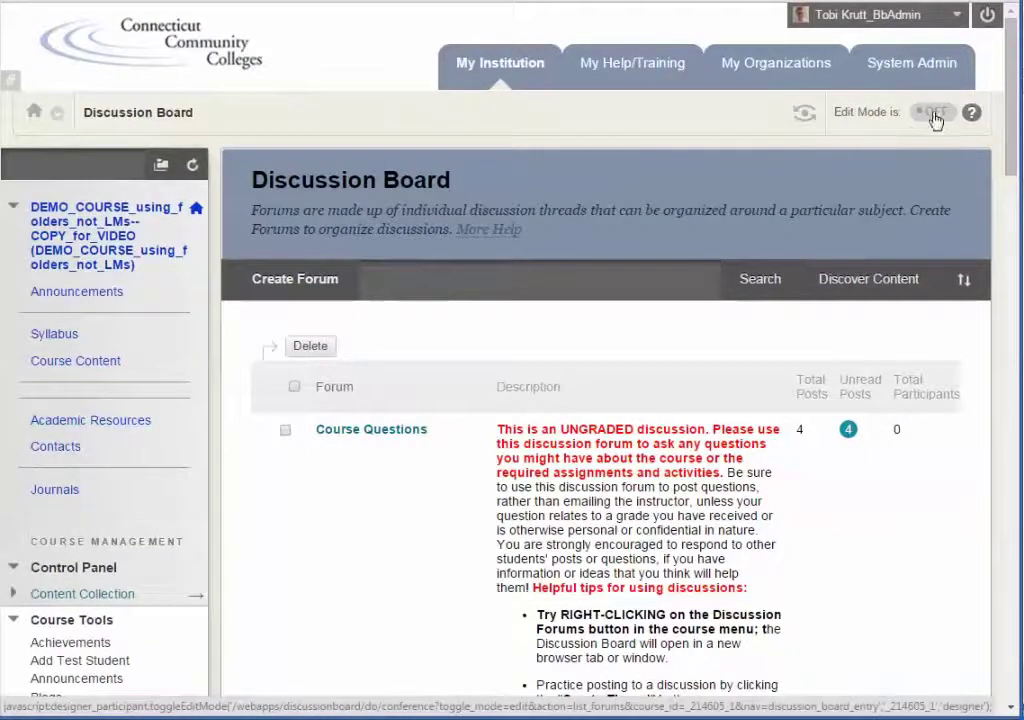
click(935, 115)
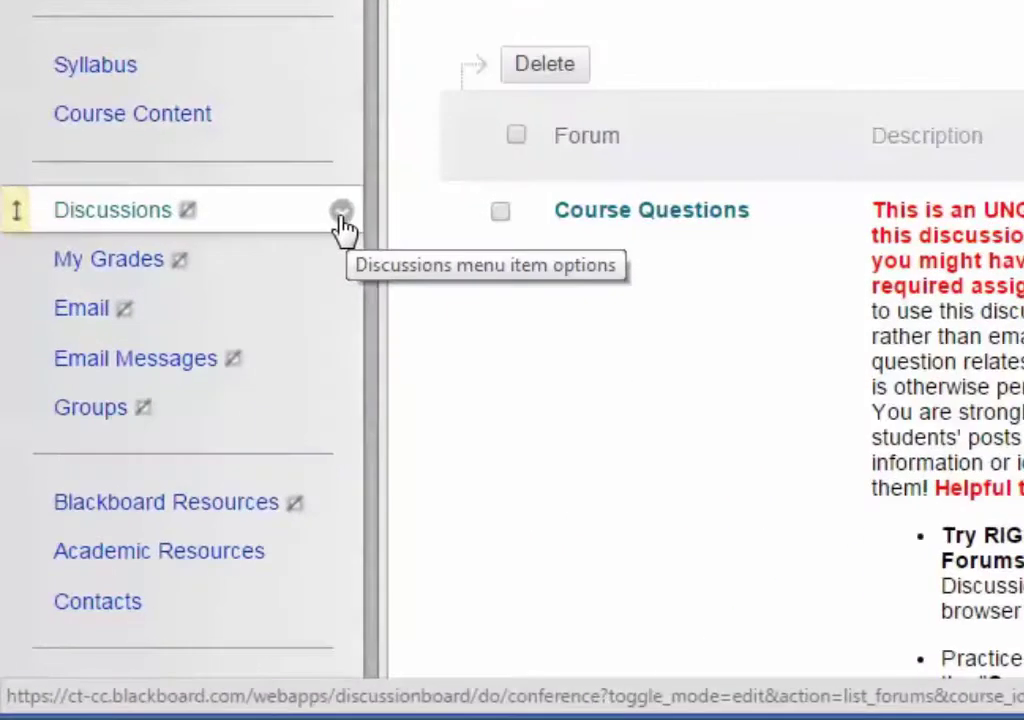
Show the Discussions, My Grades and Email links to students
click(341, 216)
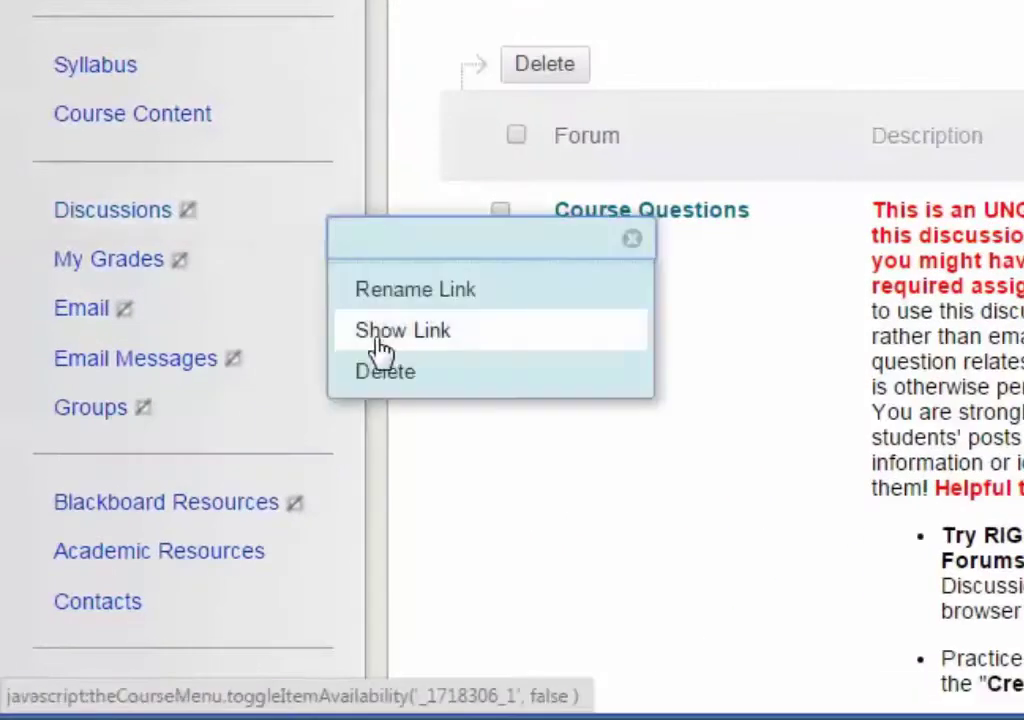
click(383, 346)
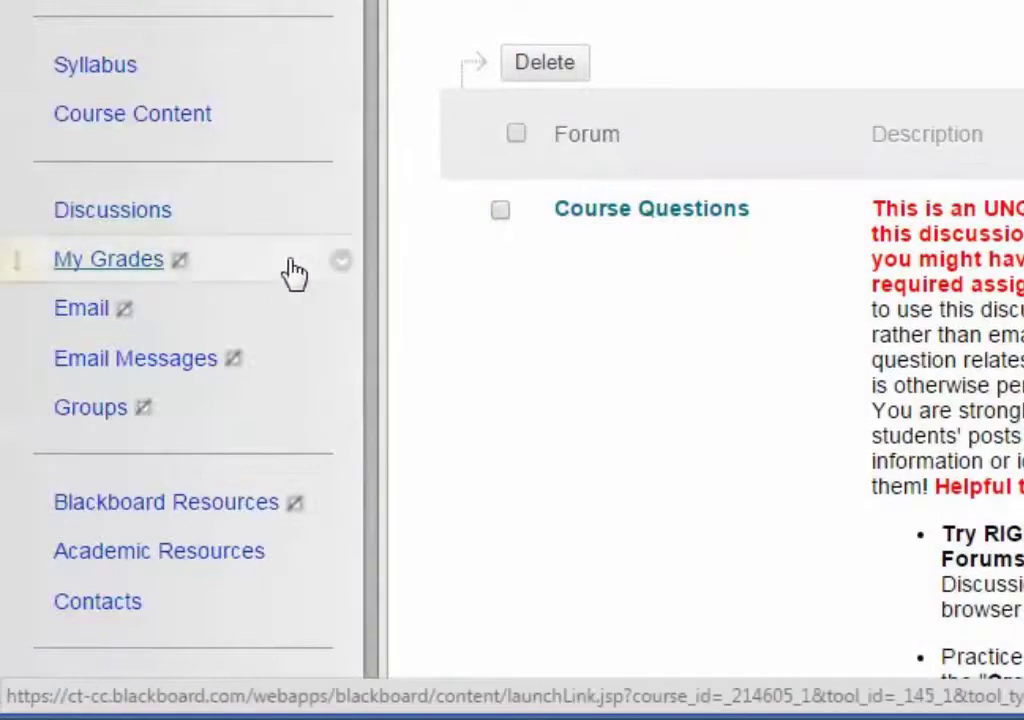
click(341, 265)
click(387, 384)
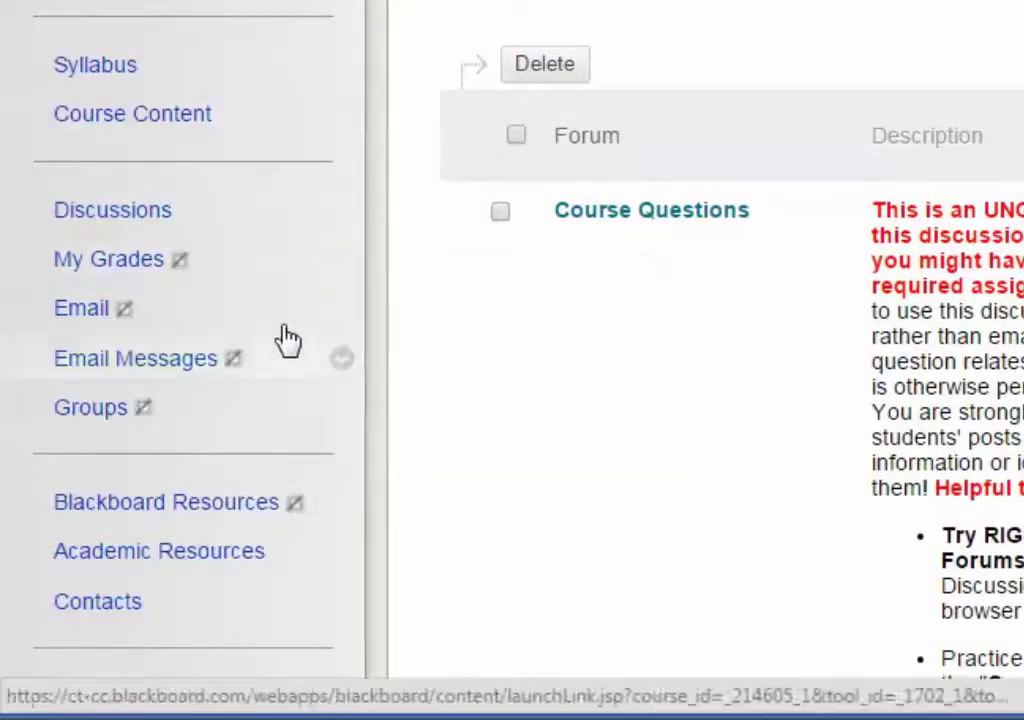
click(341, 308)
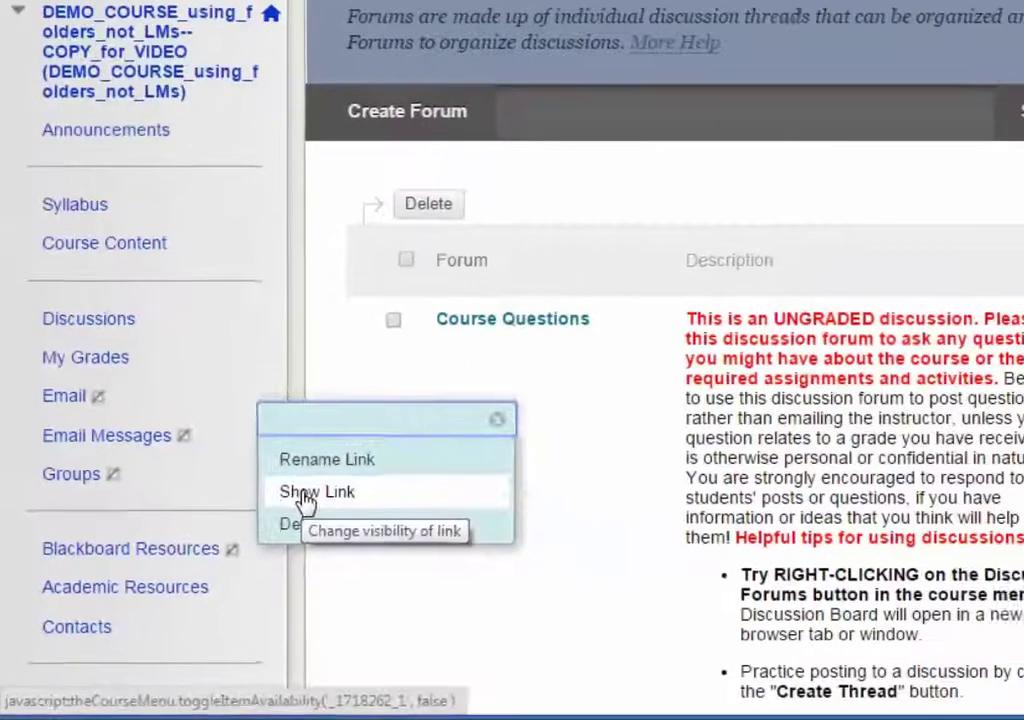
click(388, 432)
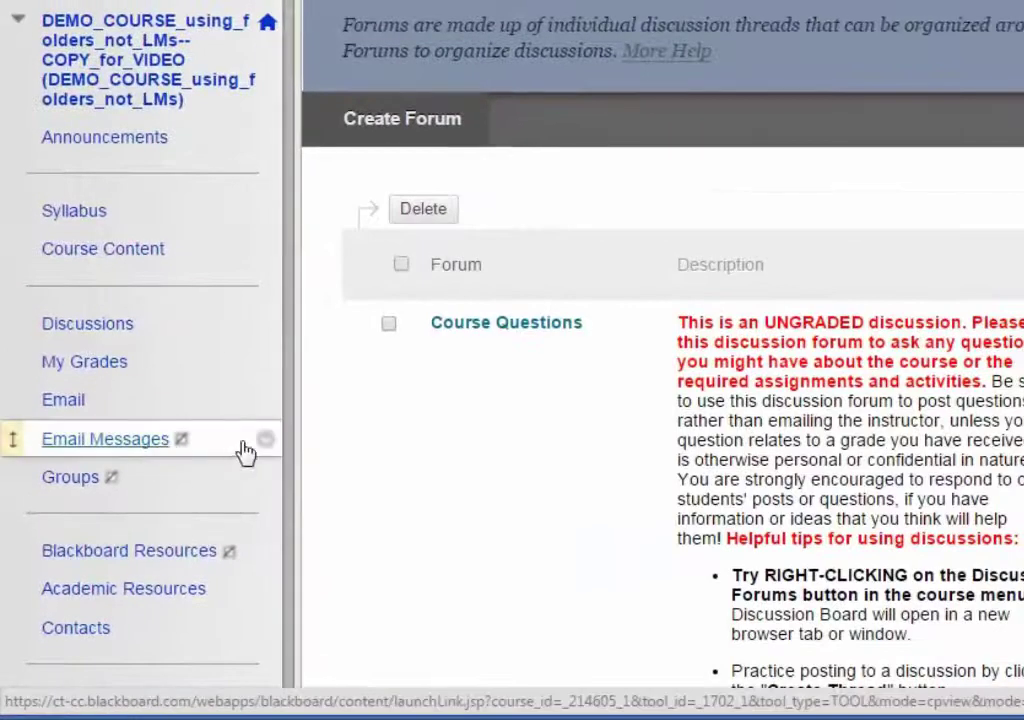
Permanently delete the hidden Email Messages menu item
click(264, 445)
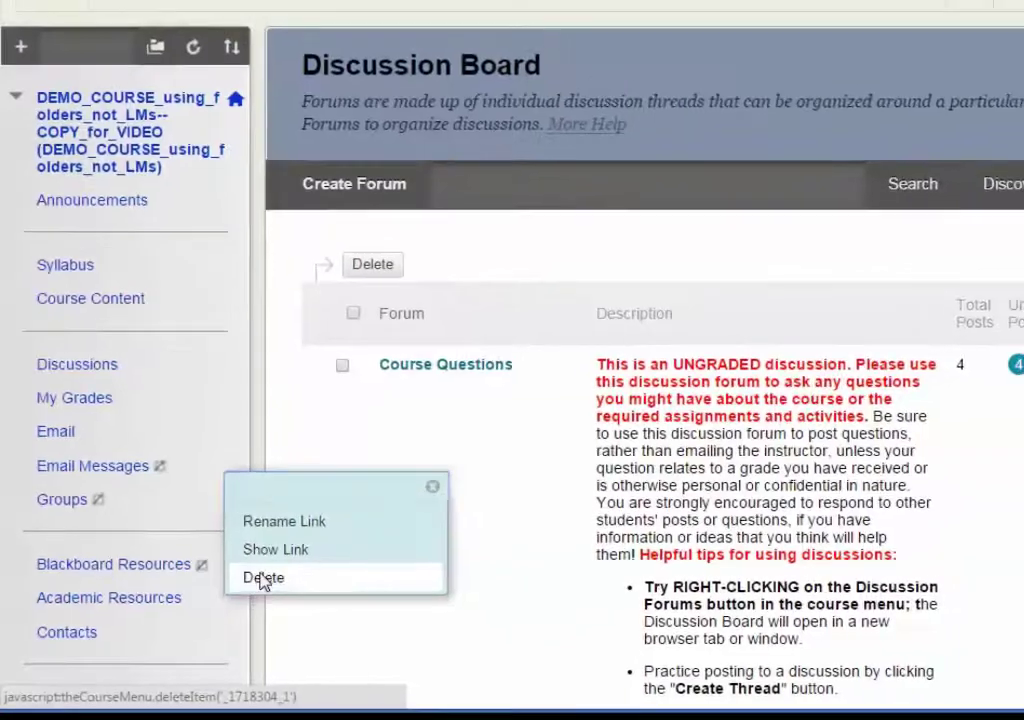
click(262, 578)
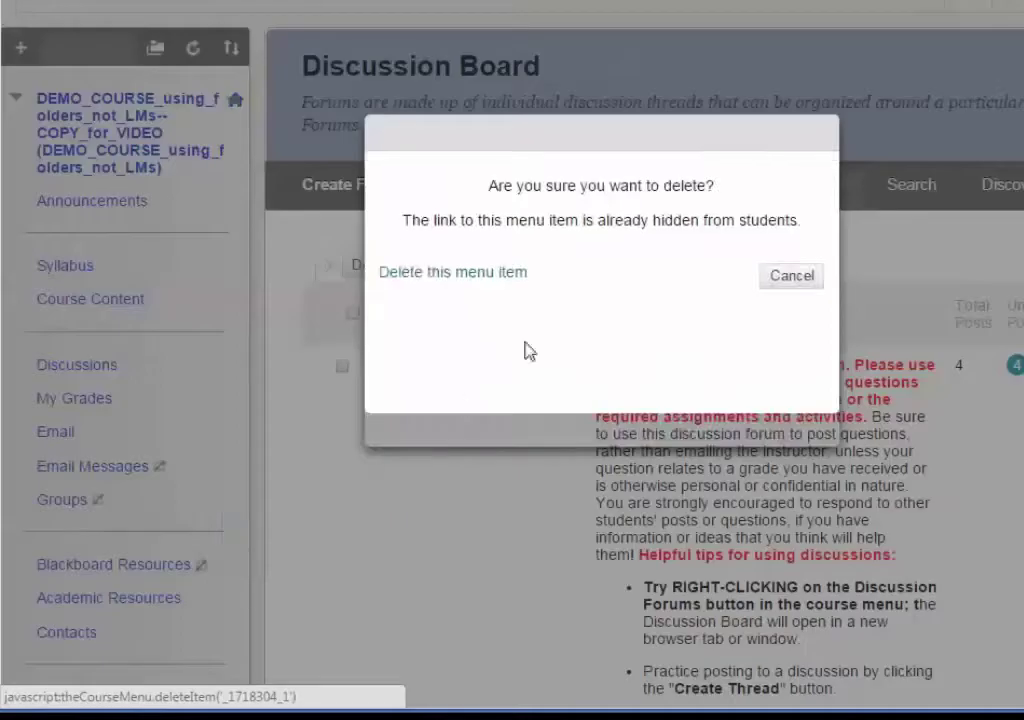
click(420, 276)
click(793, 258)
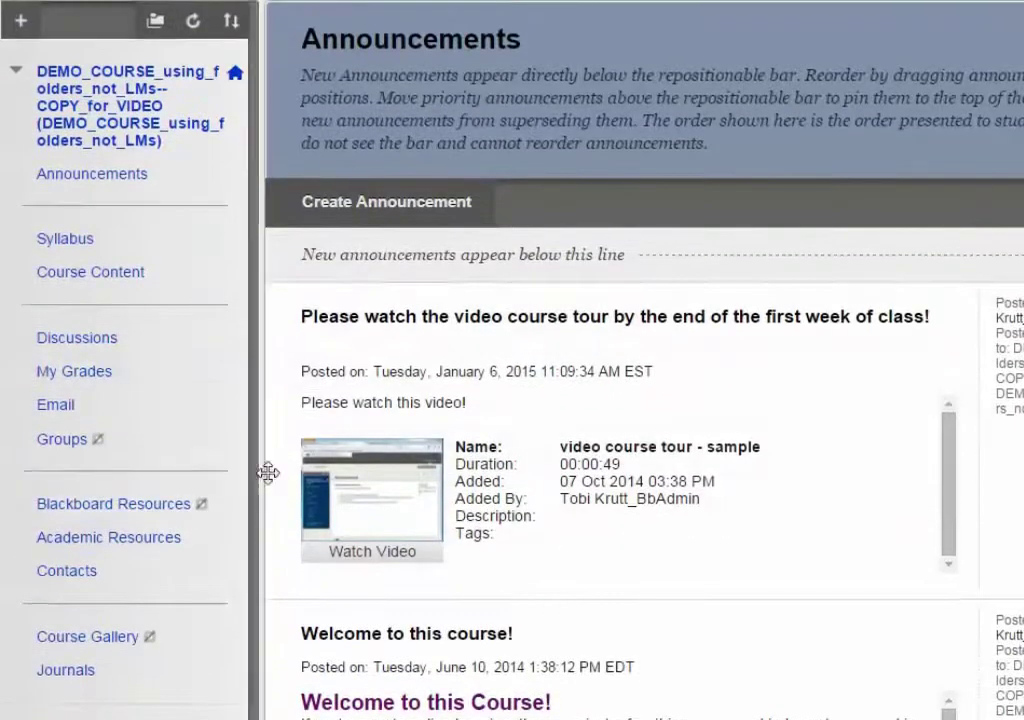
Drag the Journals link up from below Course Gallery to sit between Email and Groups
click(20, 19)
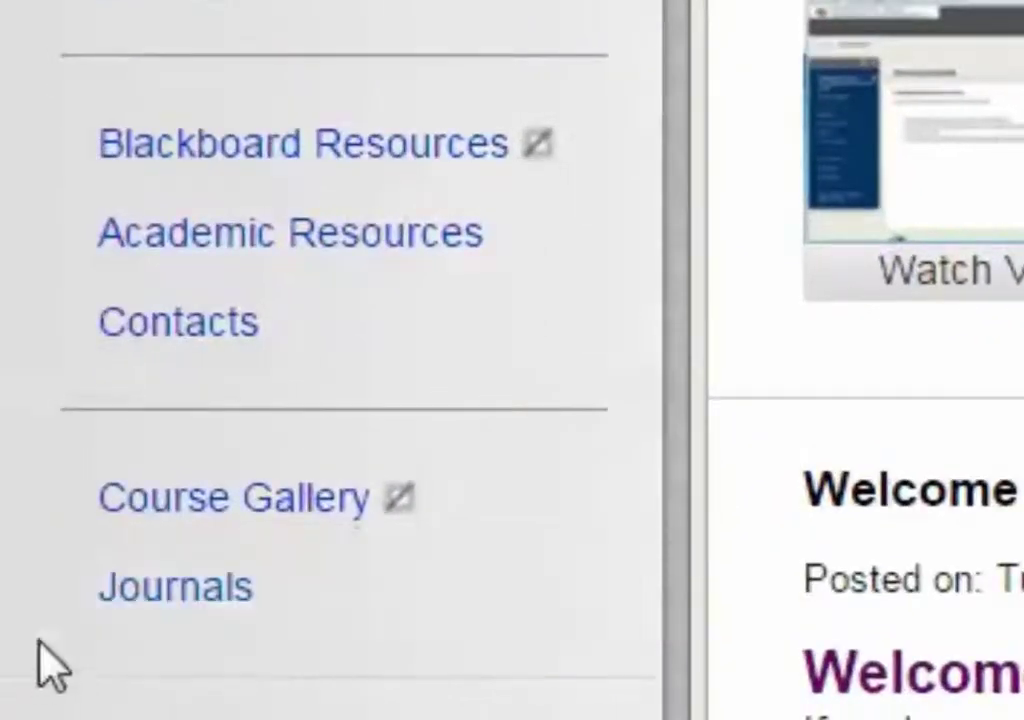
mouse_move(46, 603)
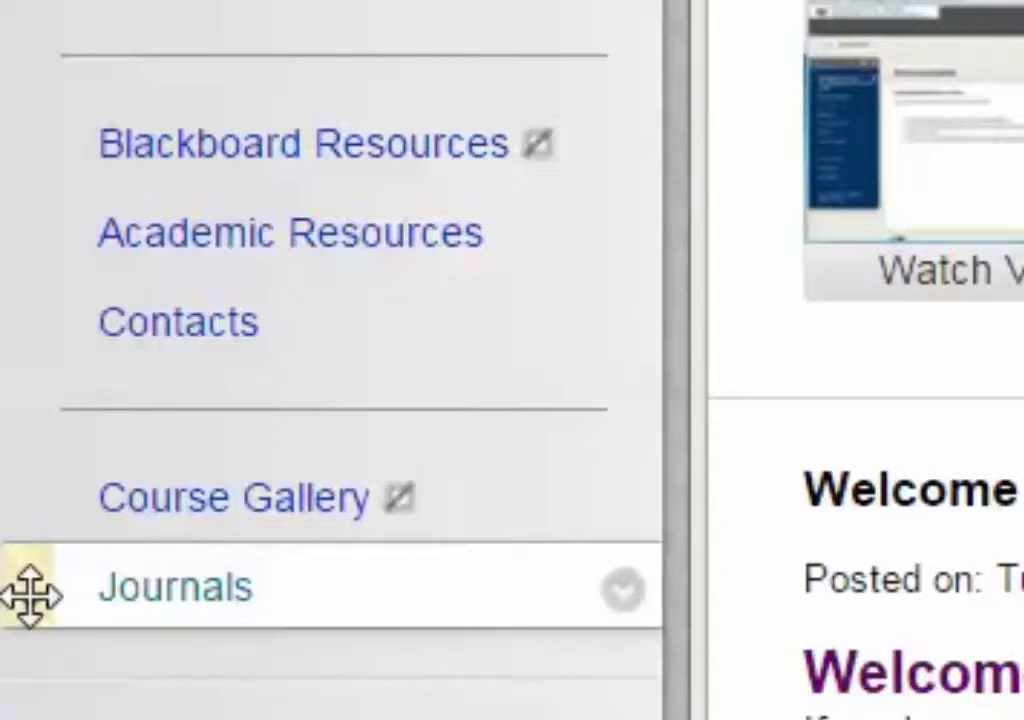
drag(30, 595, 165, 628)
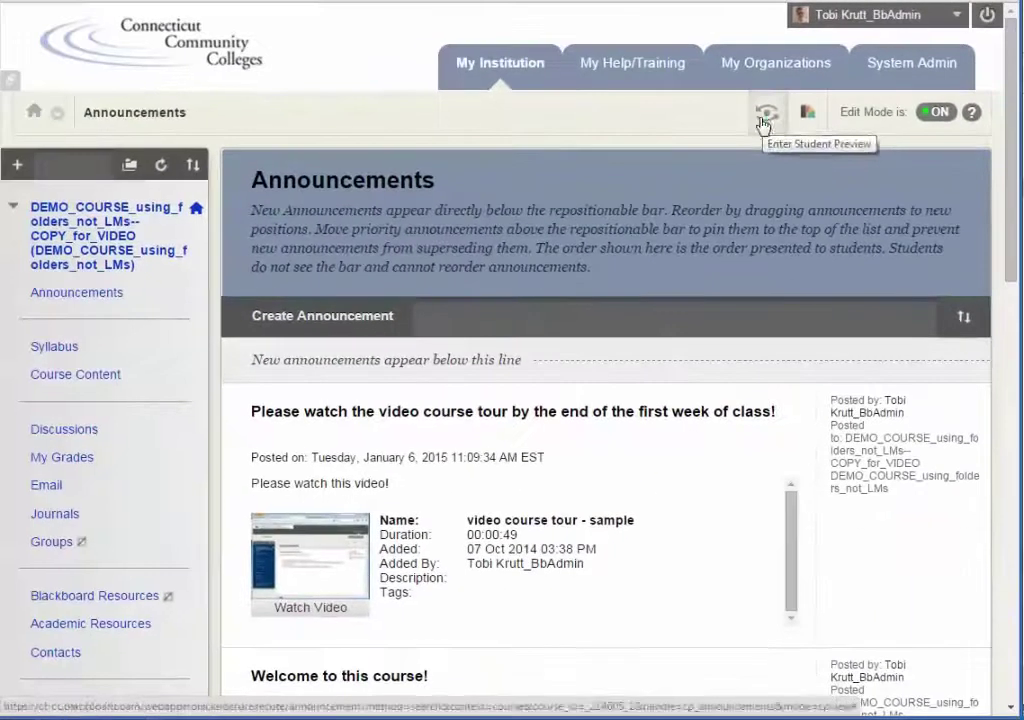
Enter Student Preview, browse the Discussions forums, then view Course Content with Units 1 and 2
click(574, 202)
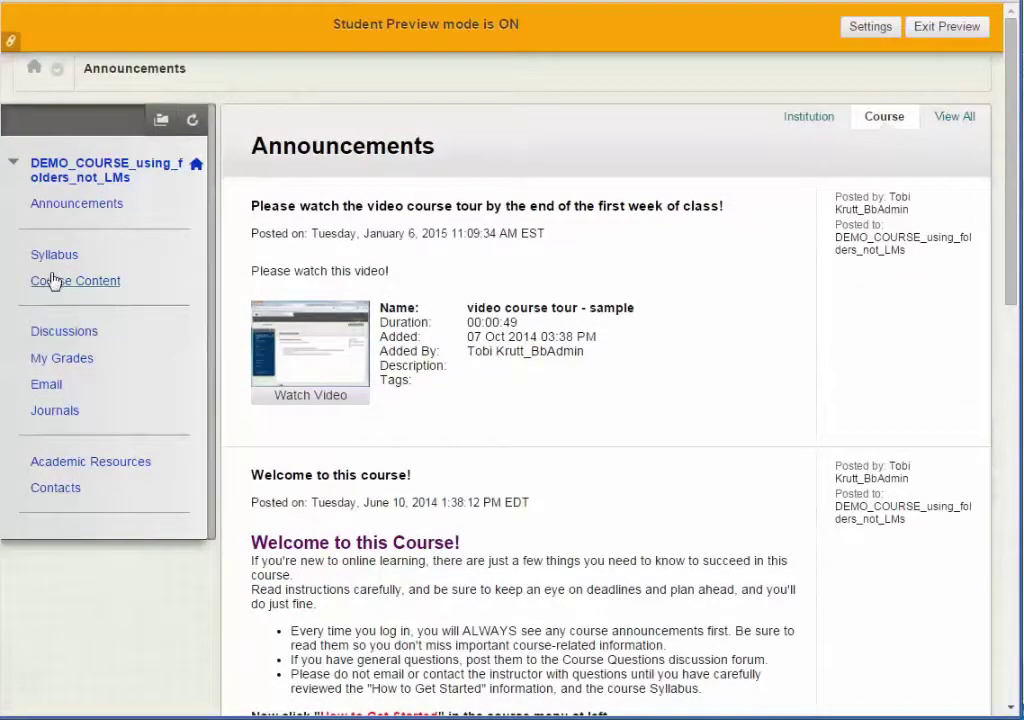
click(62, 335)
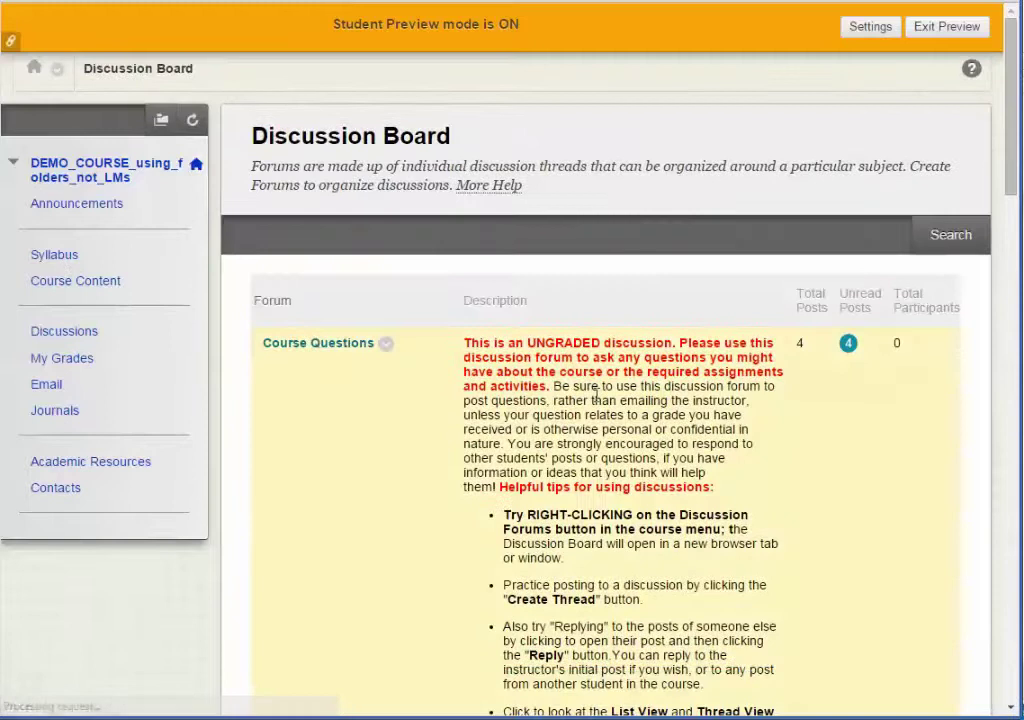
scroll(598, 395, down, 3)
scroll(598, 404, down, 3)
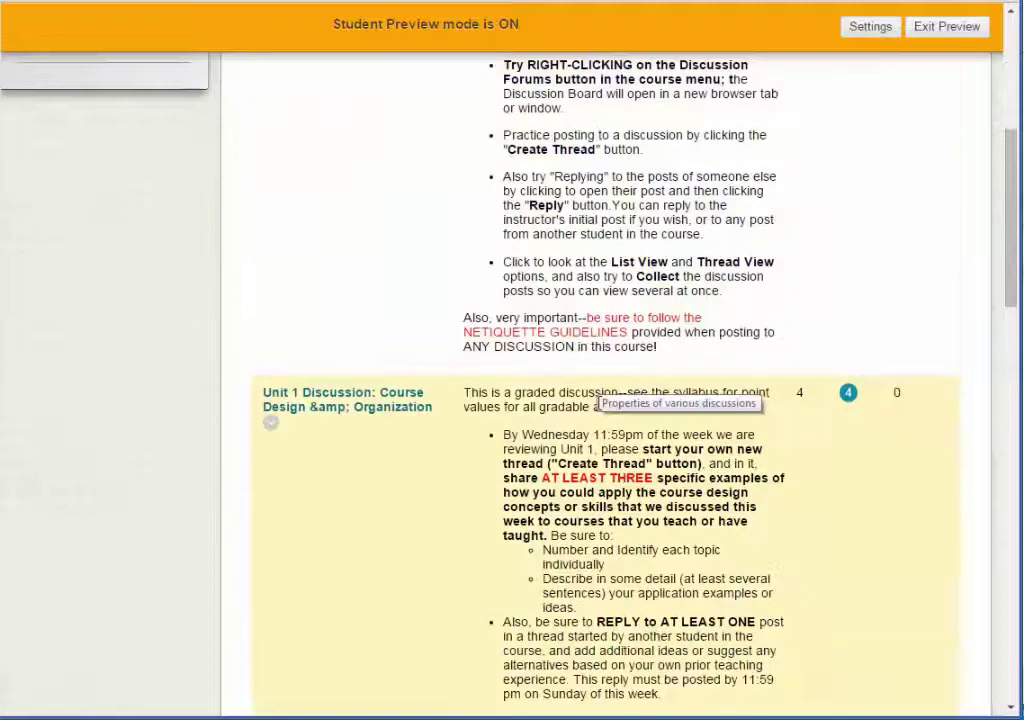
scroll(640, 440, up, 3)
click(75, 101)
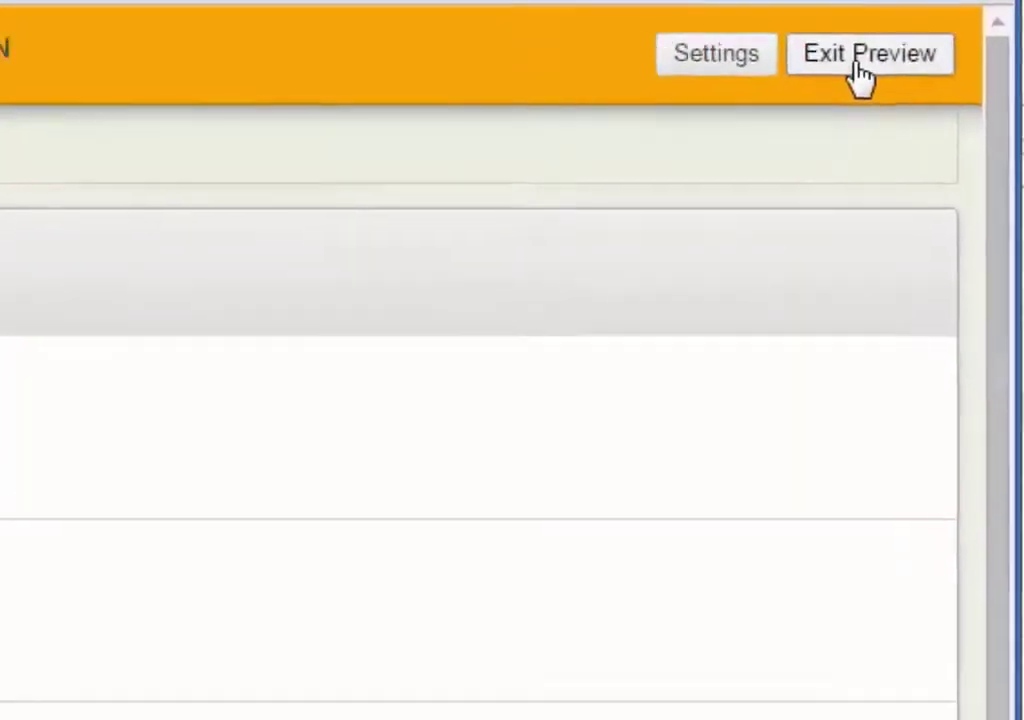
Exit Student Preview, choosing 'Keep the preview user and all data'
click(850, 62)
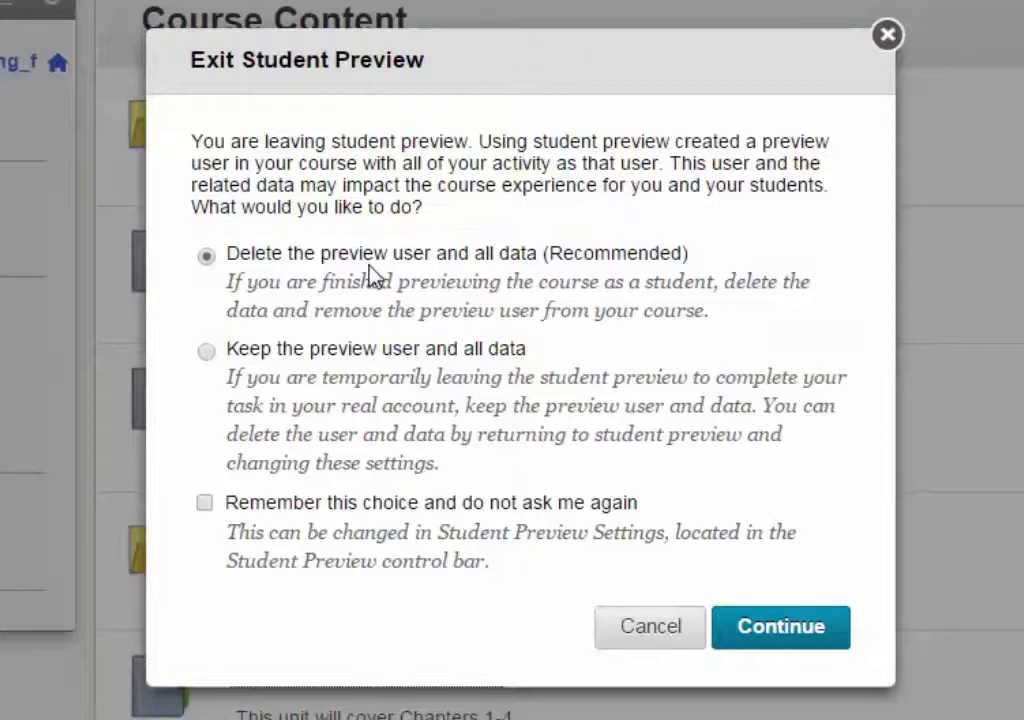
click(207, 354)
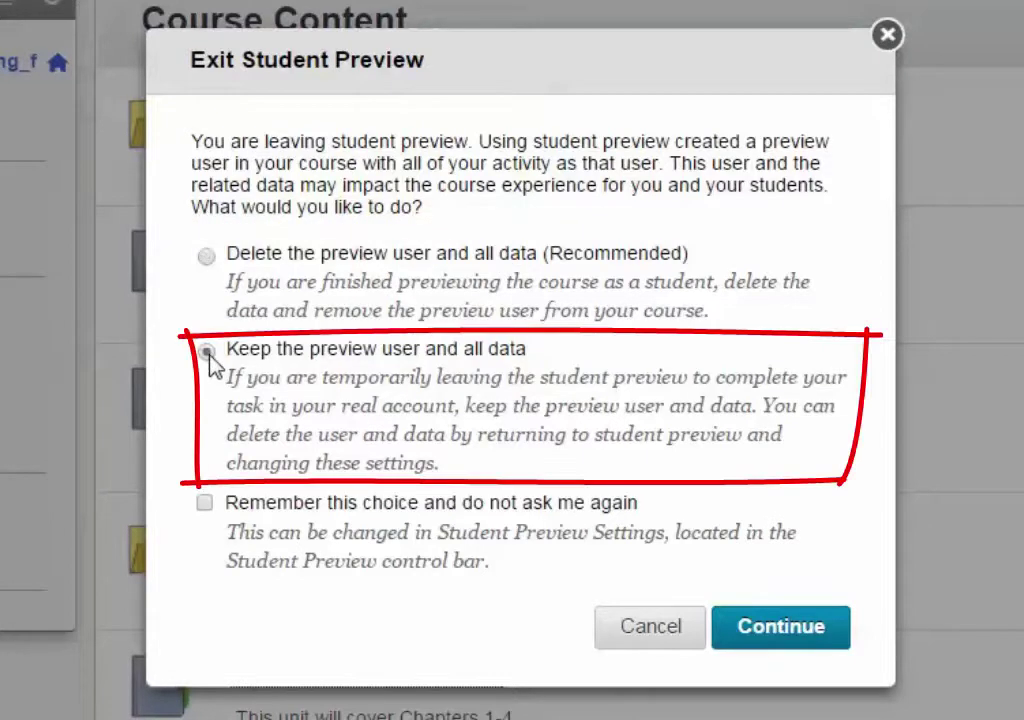
click(207, 259)
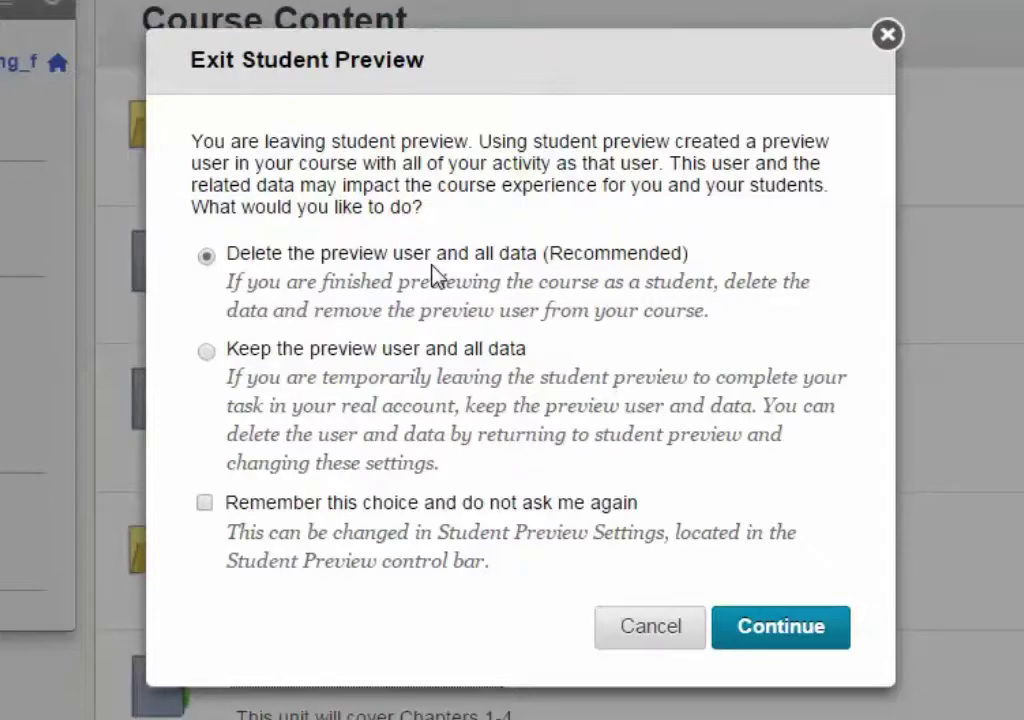
click(208, 352)
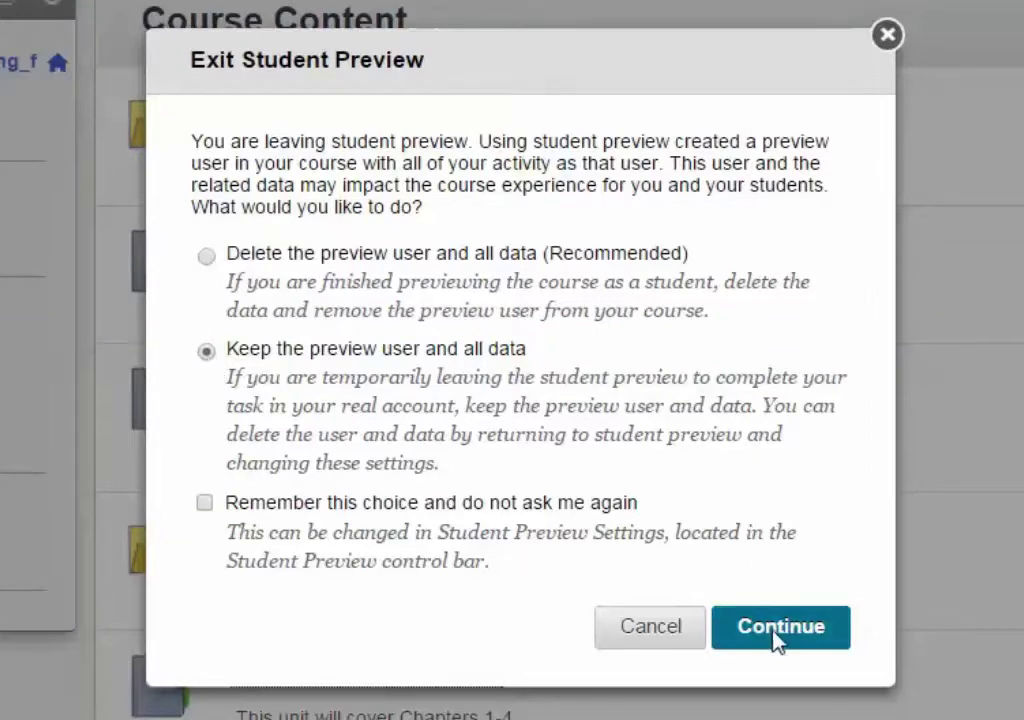
click(778, 638)
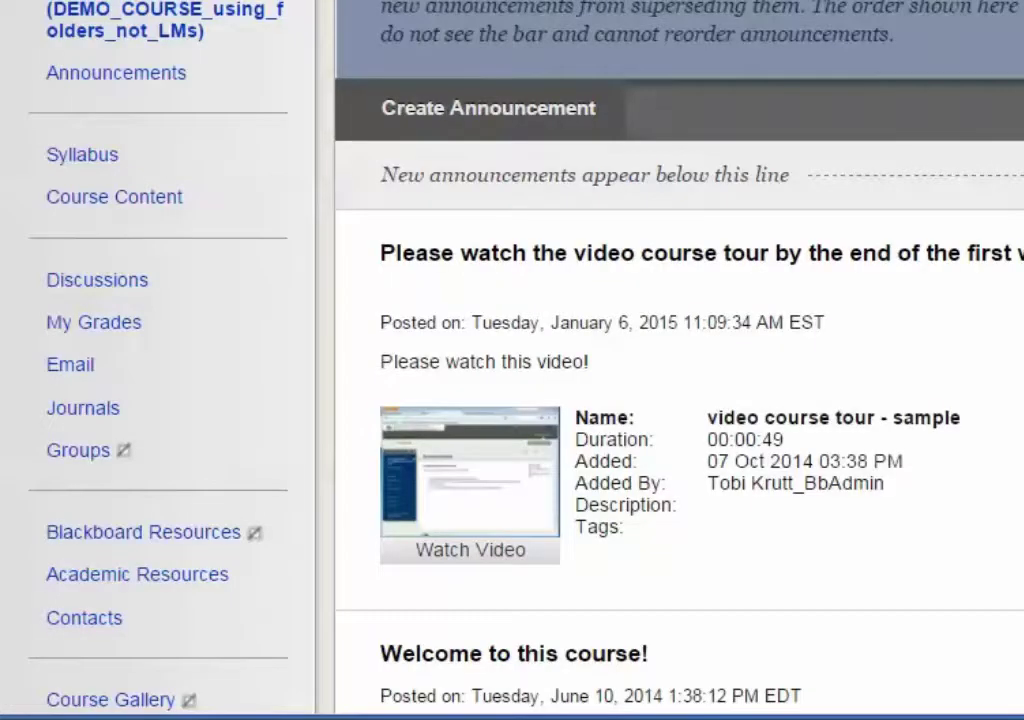
Open the Full Grade Center from the Control Panel to see the kept preview student
scroll(1010, 430, down, 7)
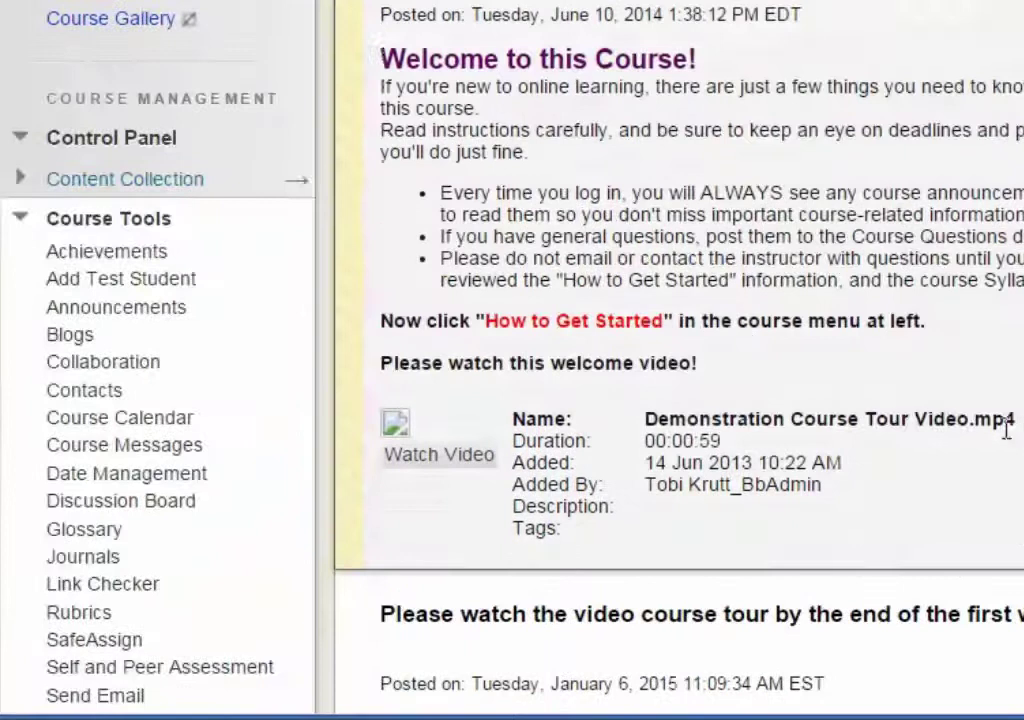
click(120, 222)
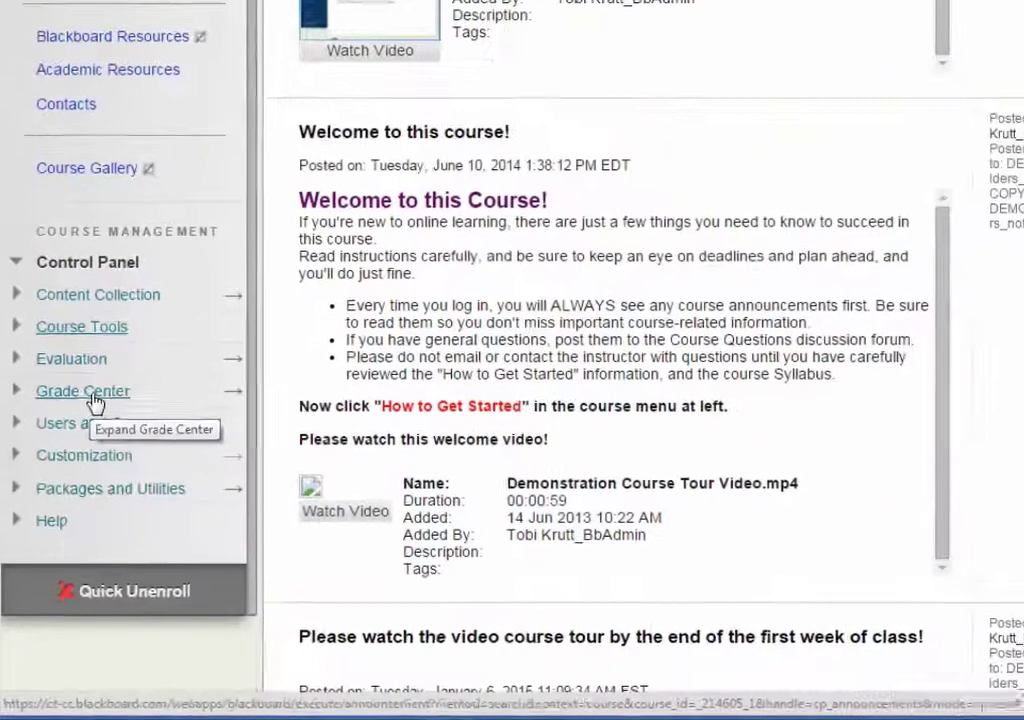
click(105, 303)
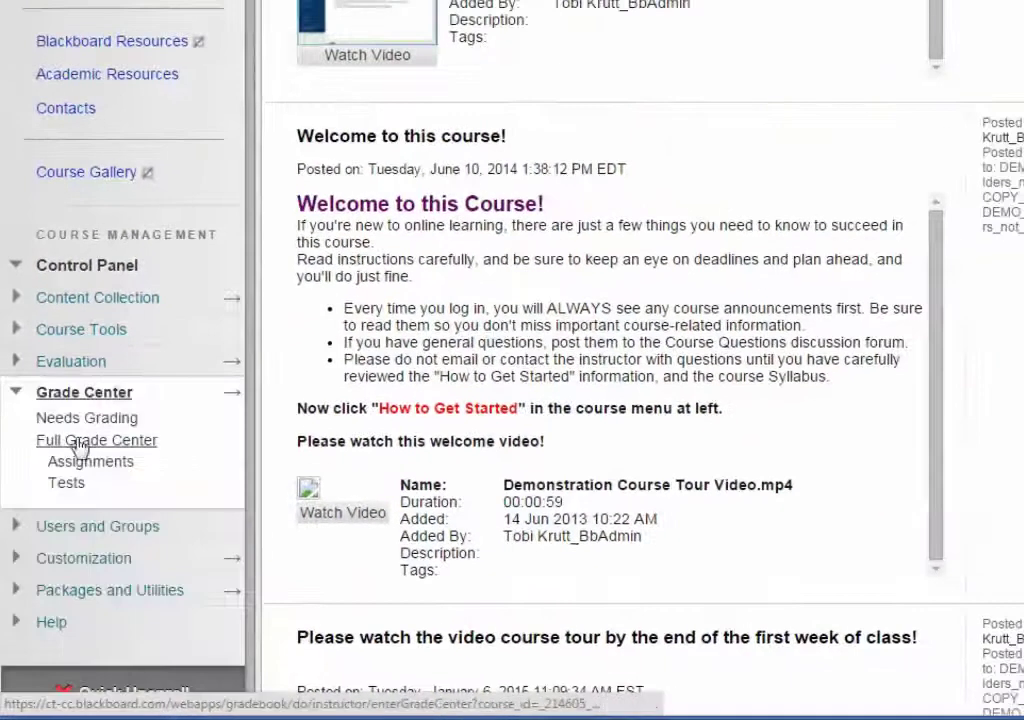
click(80, 442)
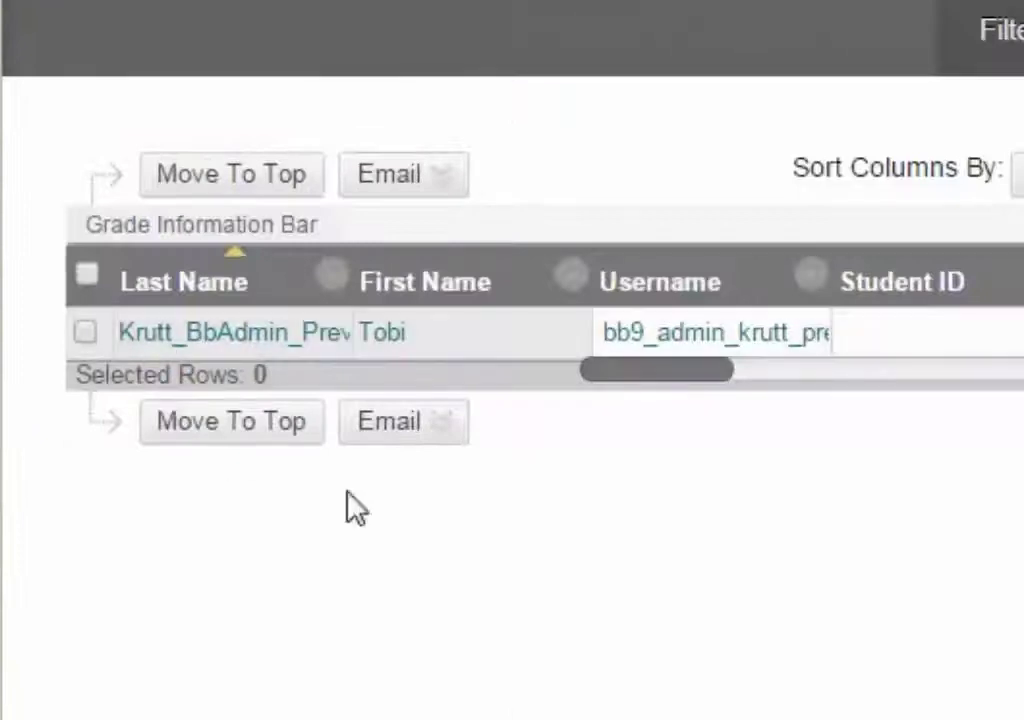
click(380, 432)
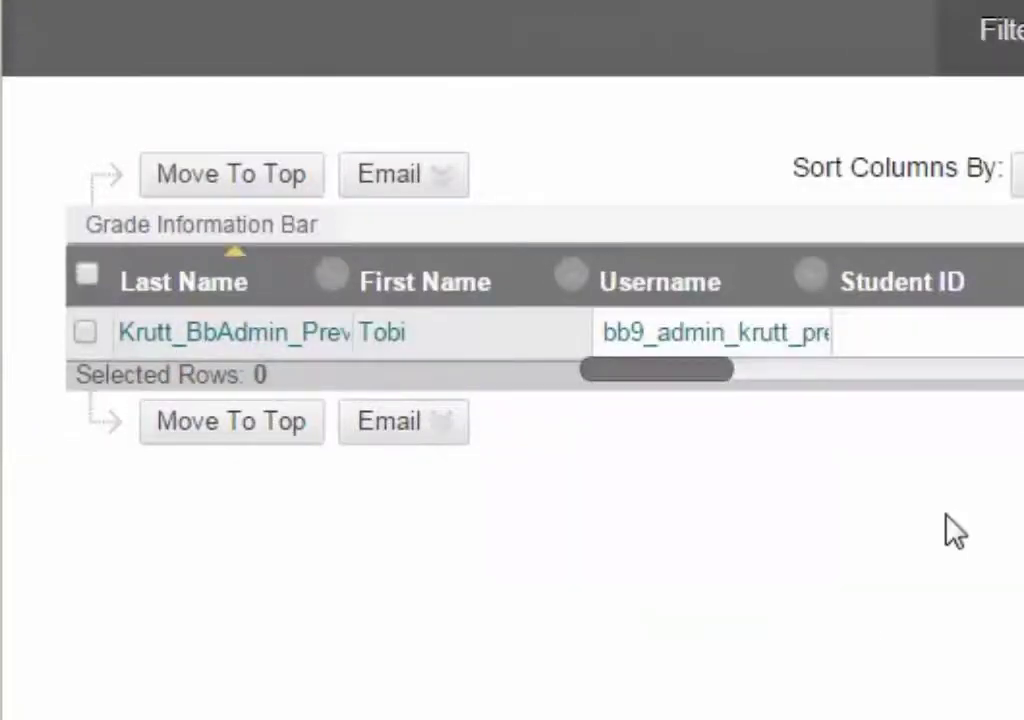